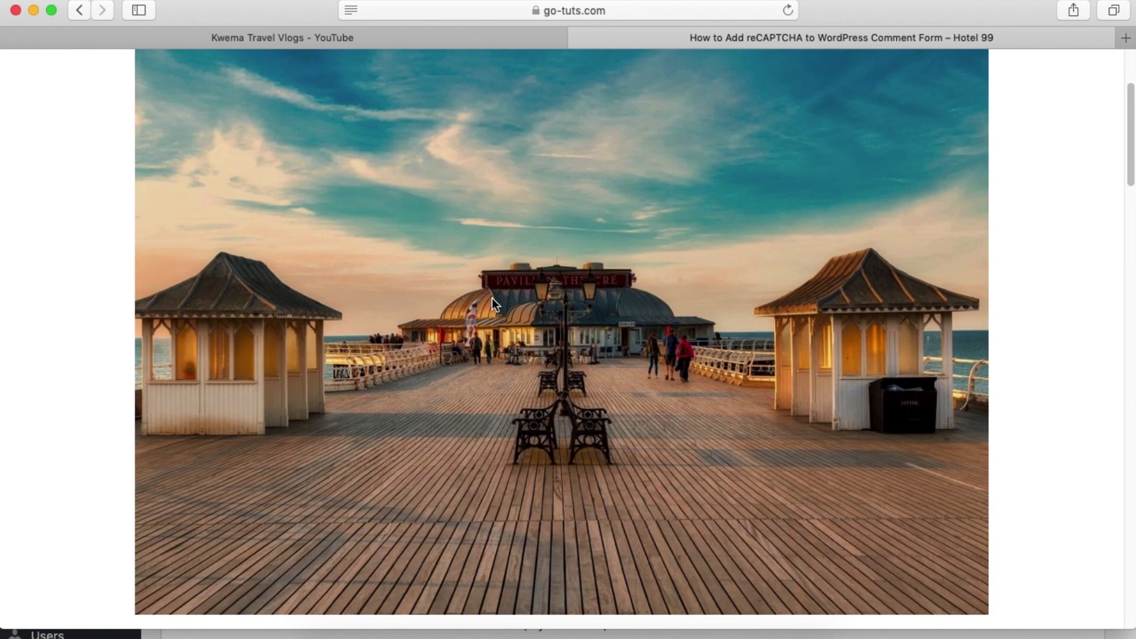
pyautogui.scroll(-5, 492, 297)
pyautogui.scroll(5, 491, 298)
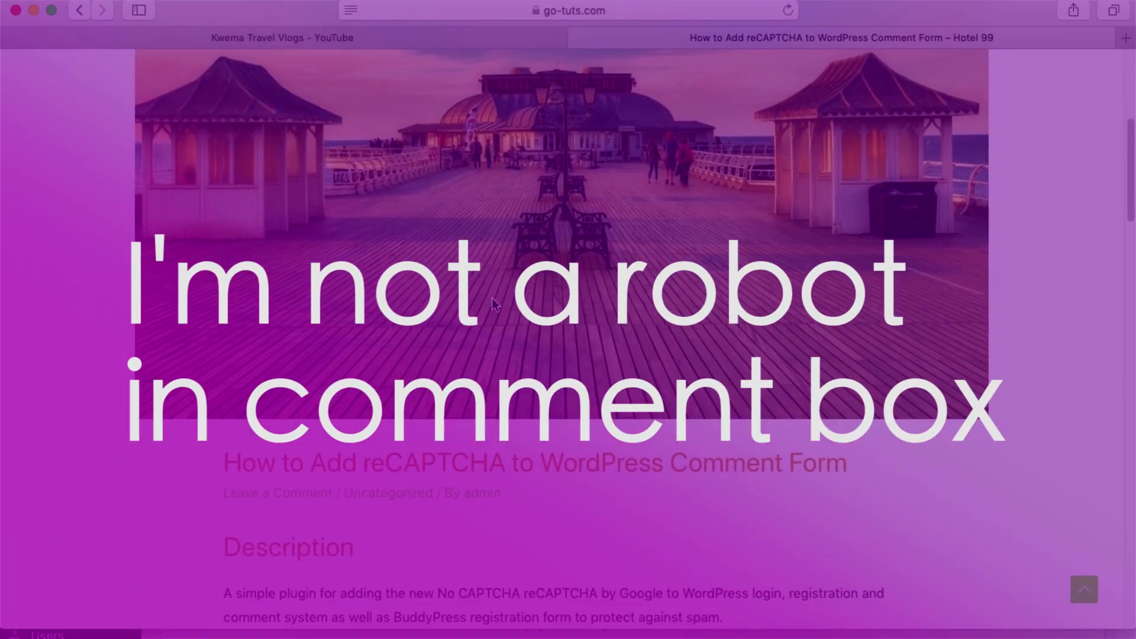
pyautogui.scroll(-5, 492, 298)
pyautogui.scroll(-5, 491, 297)
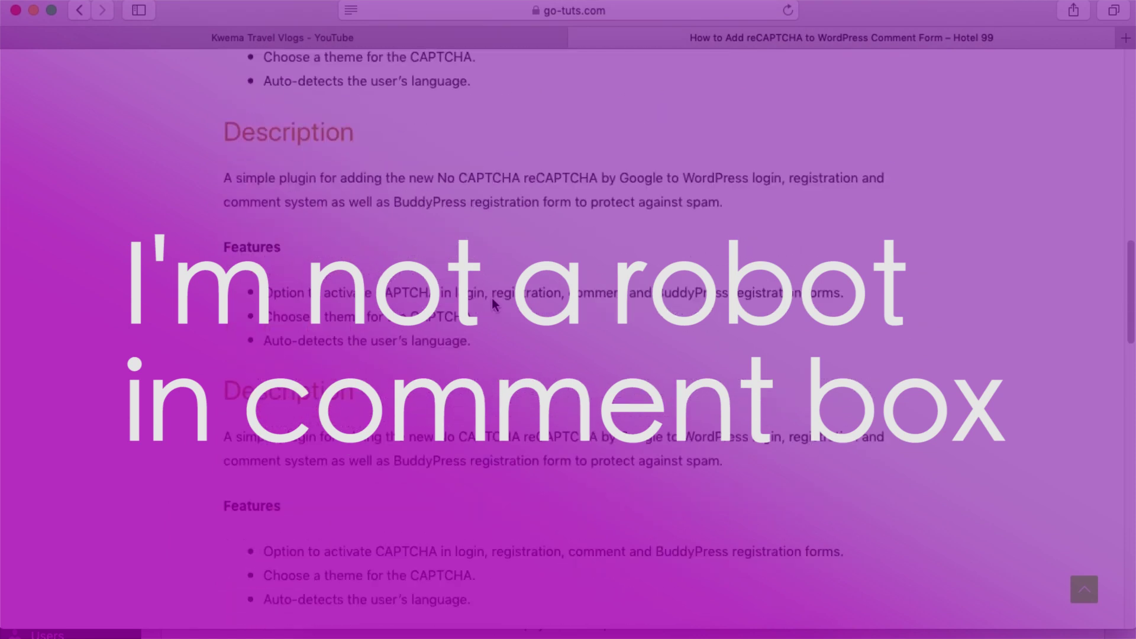
pyautogui.scroll(-5, 492, 297)
pyautogui.scroll(-3, 491, 298)
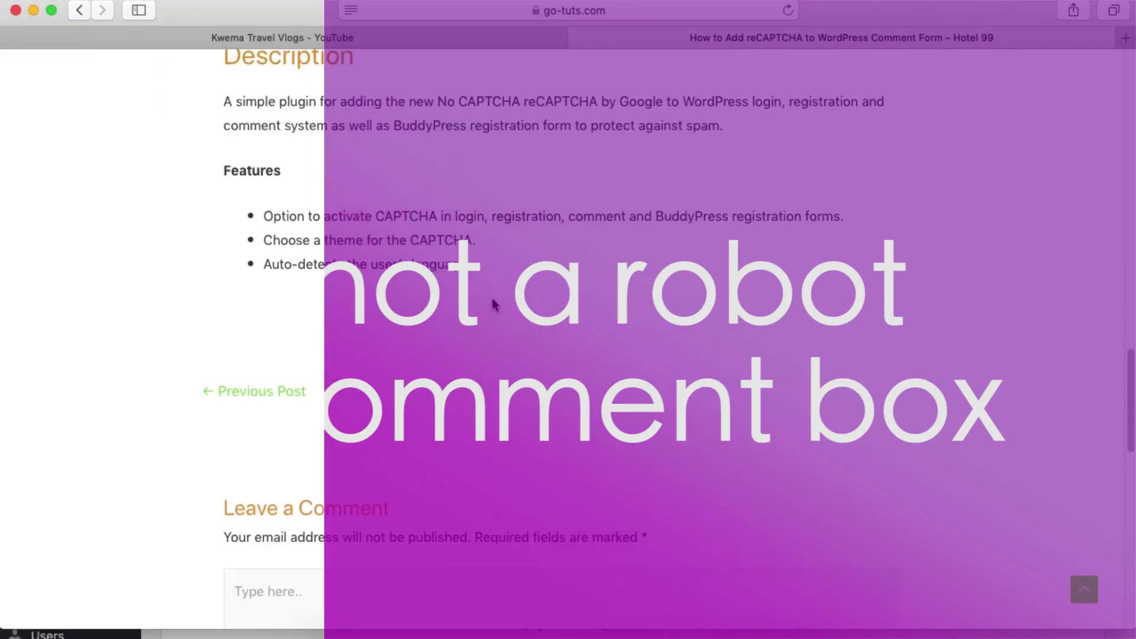
pyautogui.scroll(-5, 492, 298)
pyautogui.scroll(-5, 491, 298)
pyautogui.scroll(-2, 491, 297)
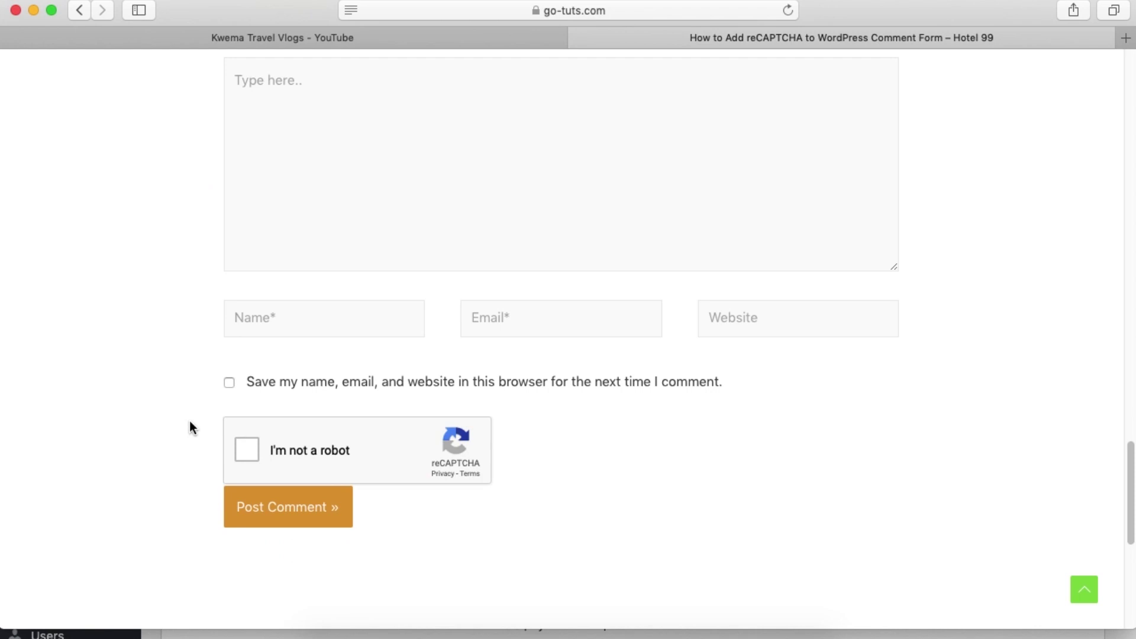
pyautogui.scroll(3, 190, 427)
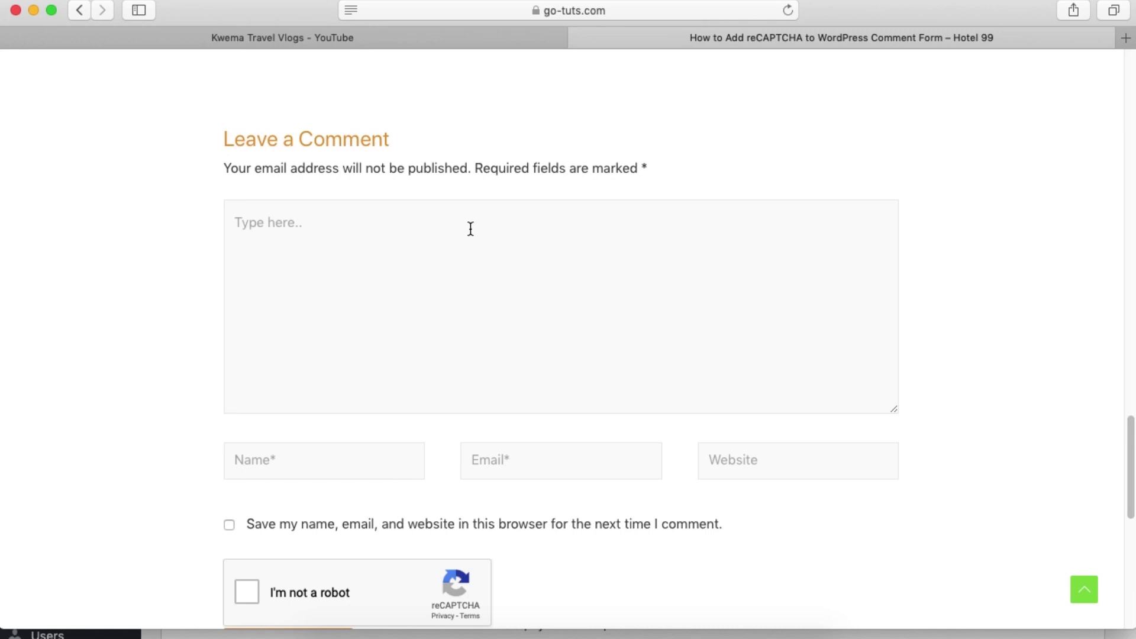
pyautogui.scroll(-4, 403, 427)
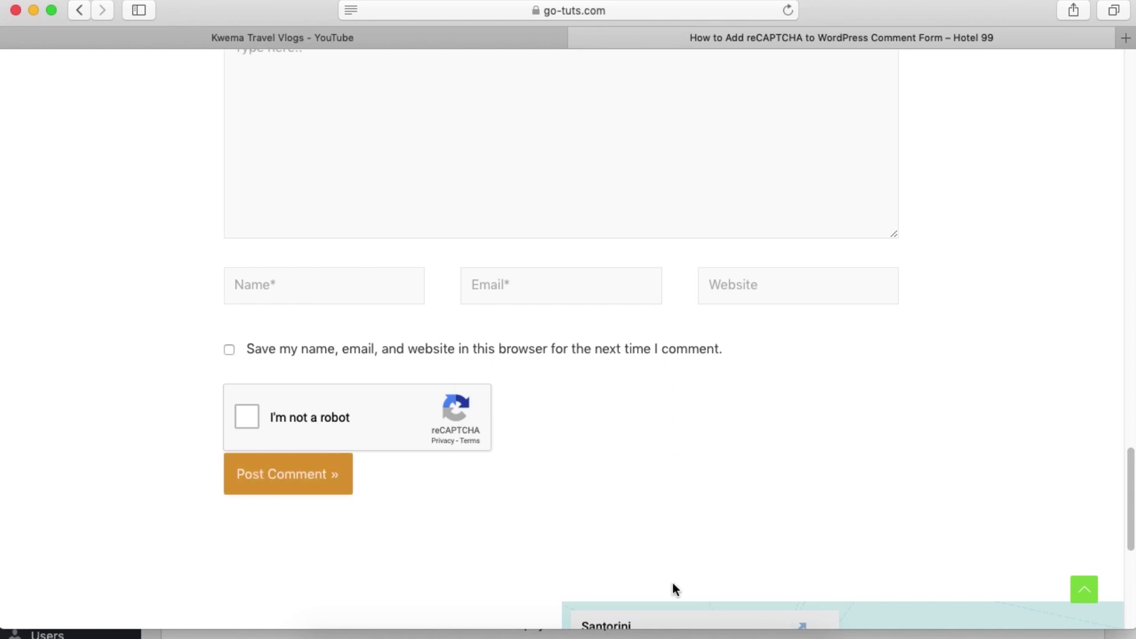
# Install and activate MailOptin's No CAPTCHA reCAPTCHA plugin from the Add New plugins page
pyautogui.click(665, 625)
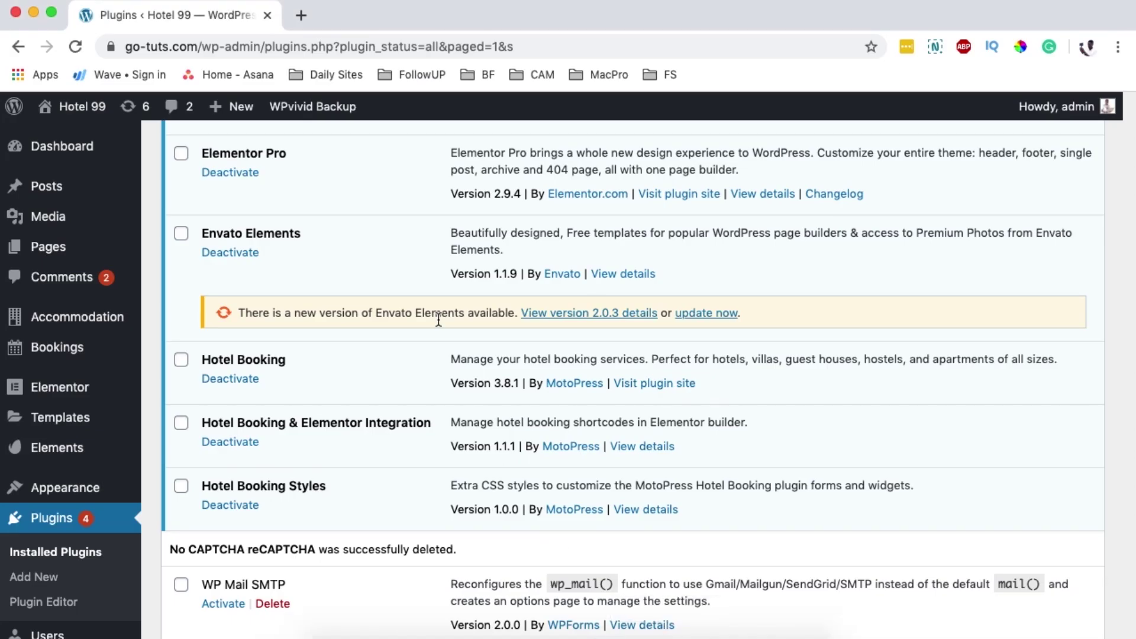
pyautogui.scroll(5, 350, 276)
pyautogui.scroll(3, 351, 283)
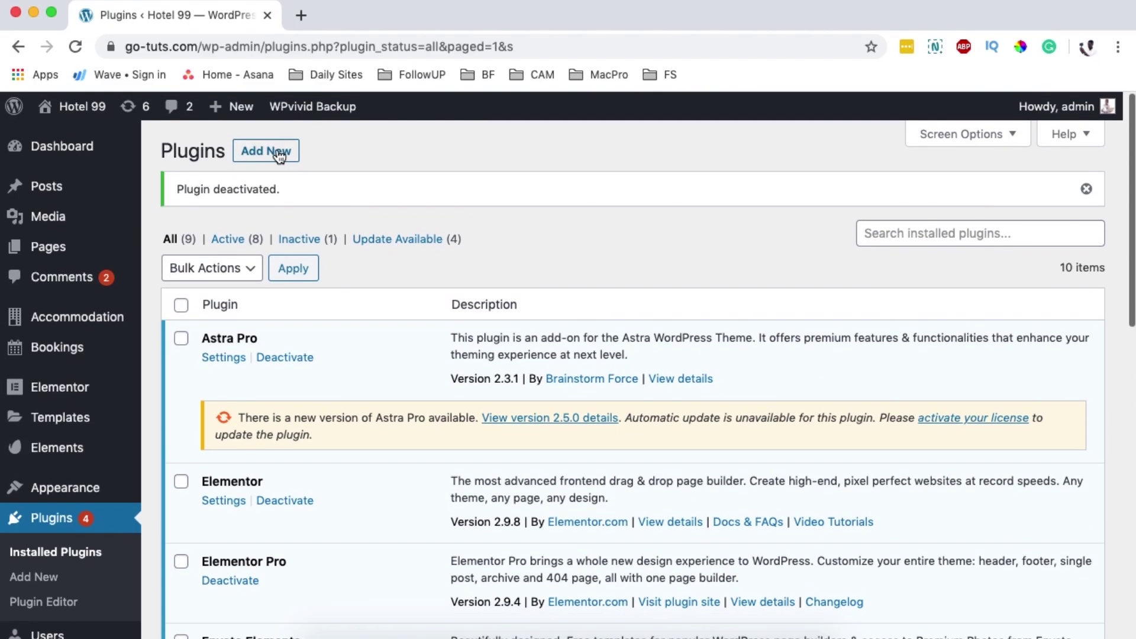
pyautogui.click(267, 151)
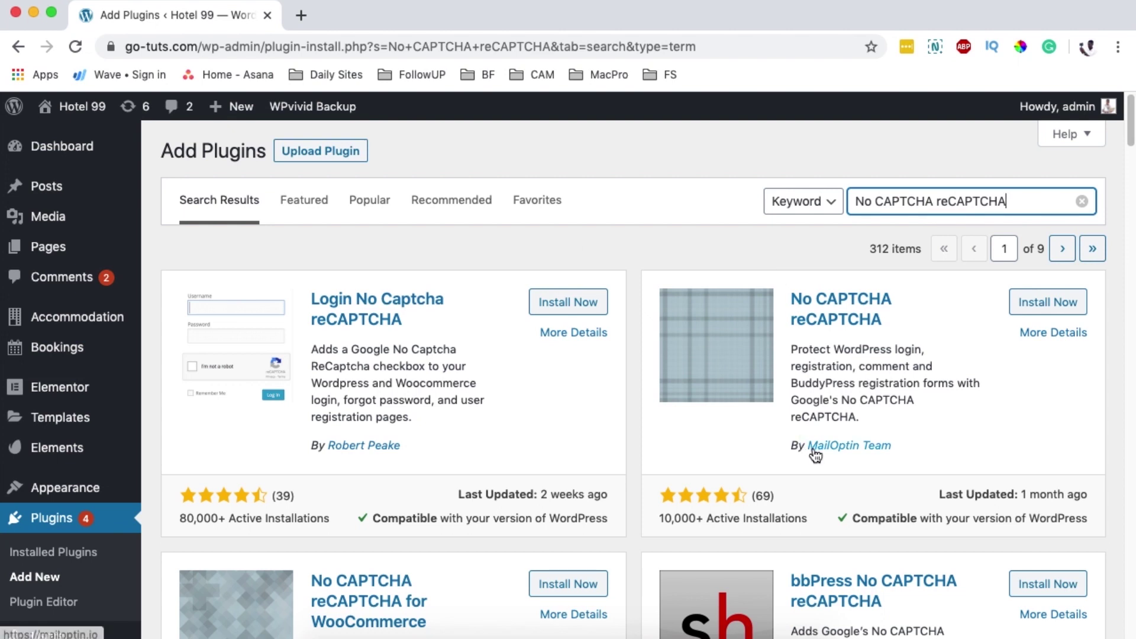
pyautogui.click(1041, 304)
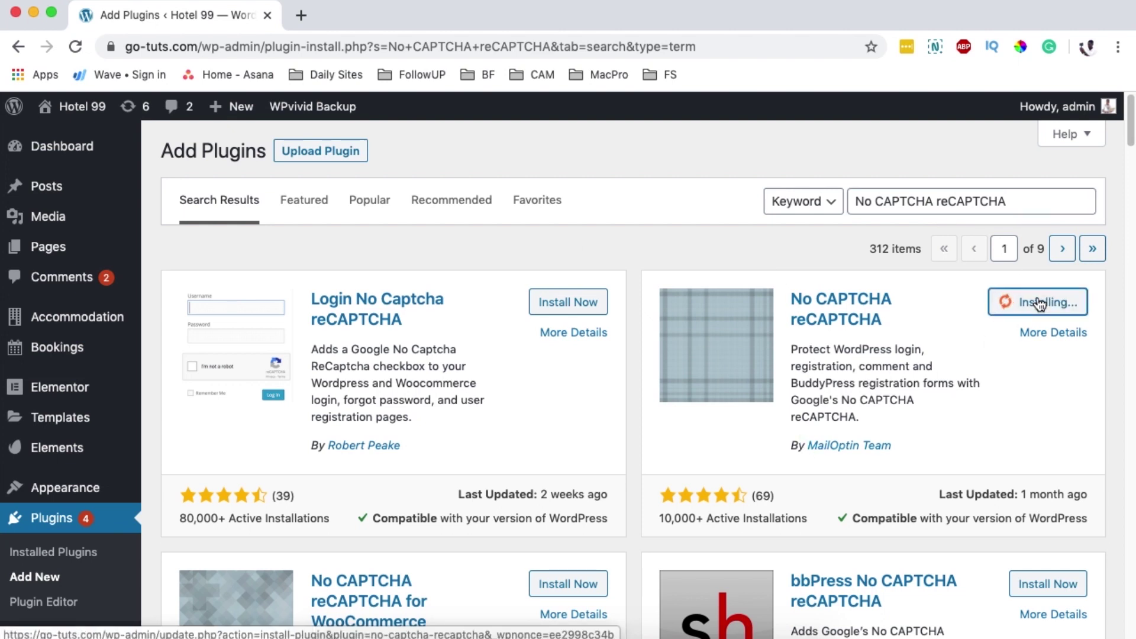
pyautogui.click(1038, 306)
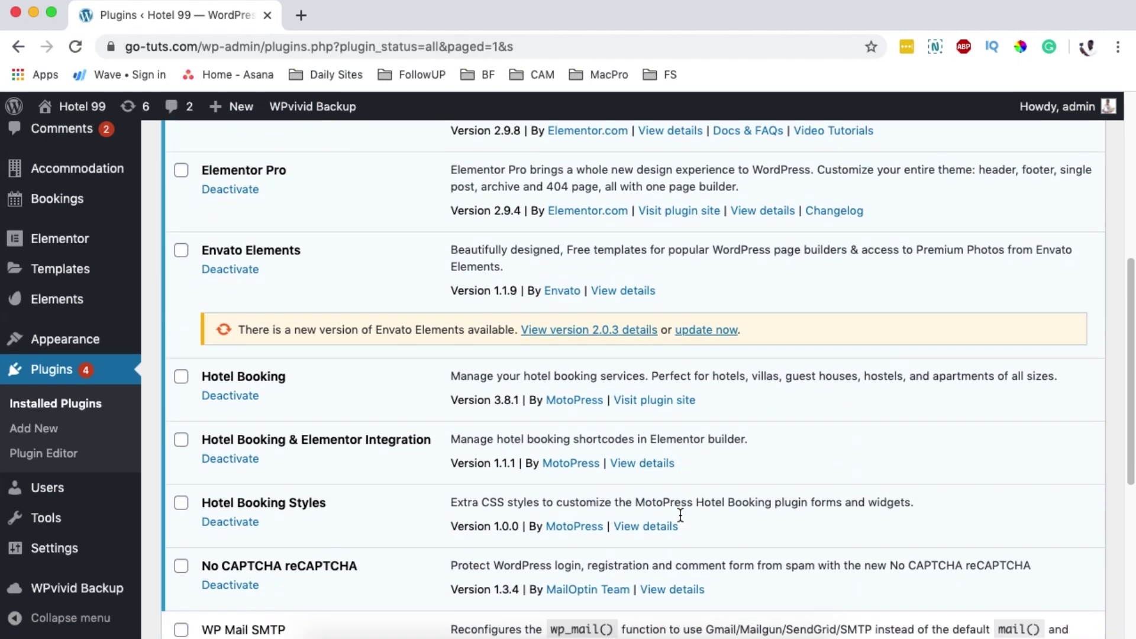
pyautogui.scroll(-5, 491, 477)
pyautogui.moveTo(54, 548)
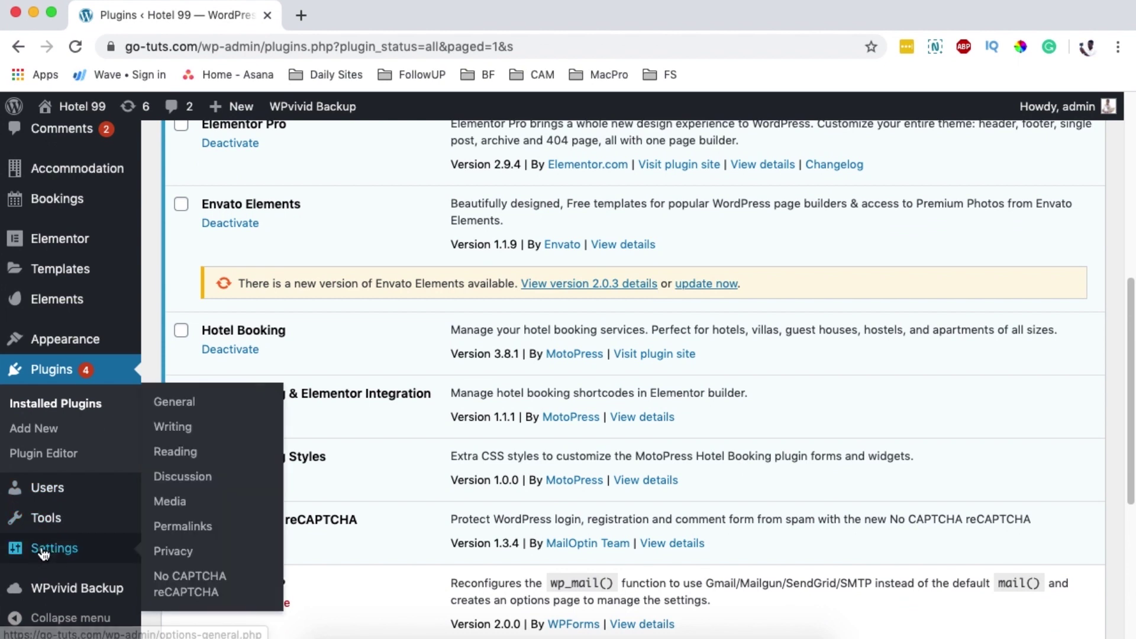
# Turn off CAPTCHA on the registration form and open Google's reCAPTCHA key page in a new tab
pyautogui.click(199, 598)
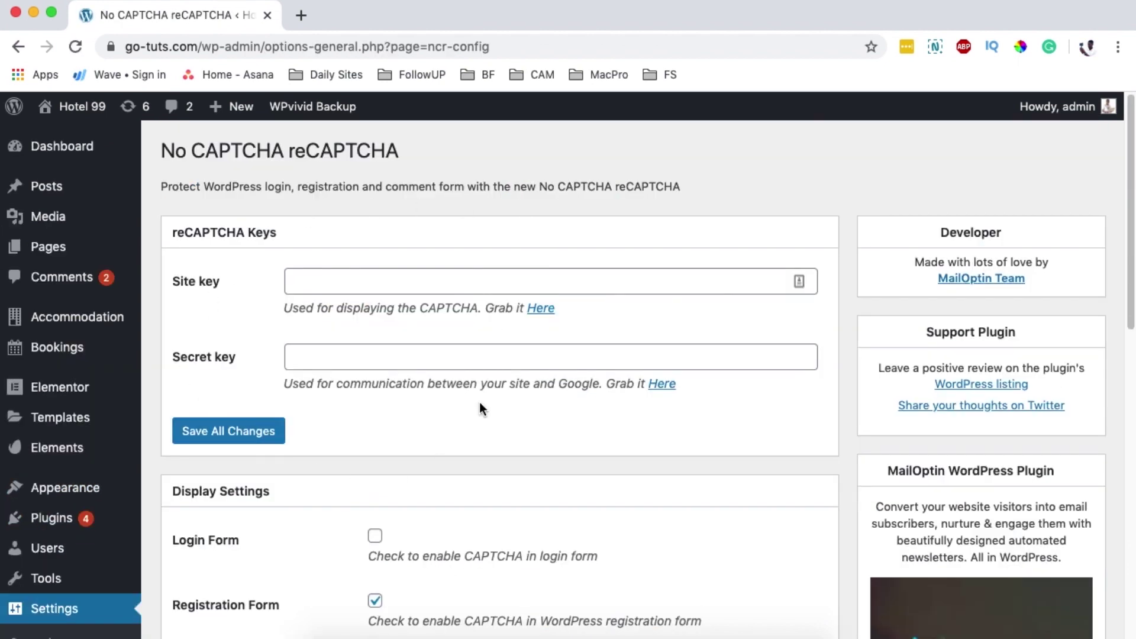
pyautogui.scroll(-4, 328, 488)
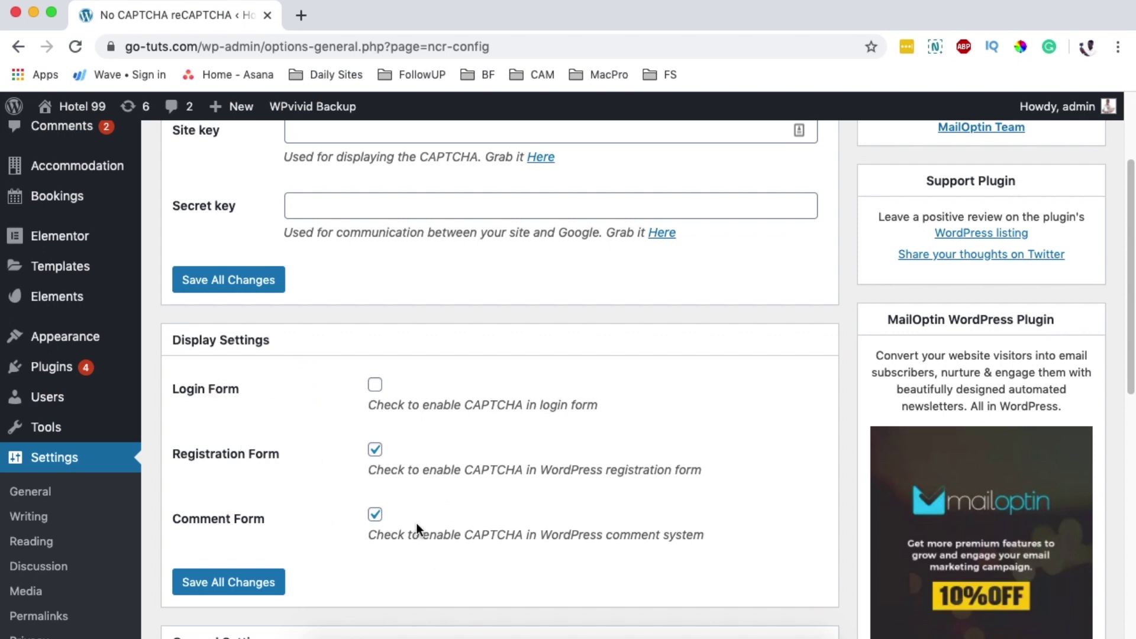
pyautogui.click(376, 450)
pyautogui.scroll(4, 382, 443)
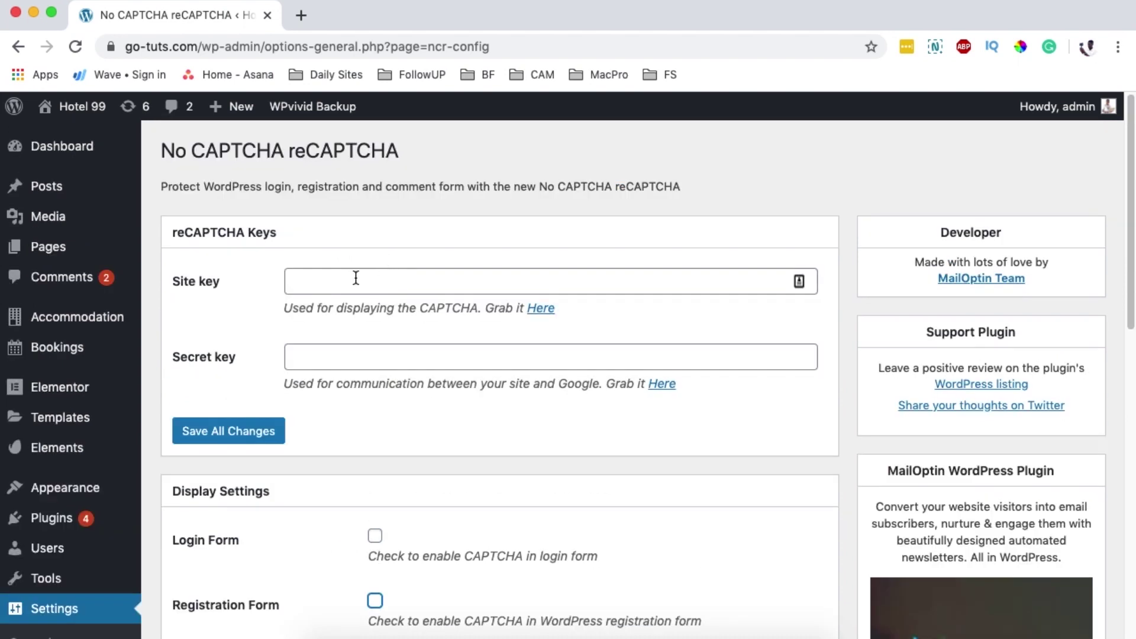
pyautogui.click(540, 308)
pyautogui.click(540, 310)
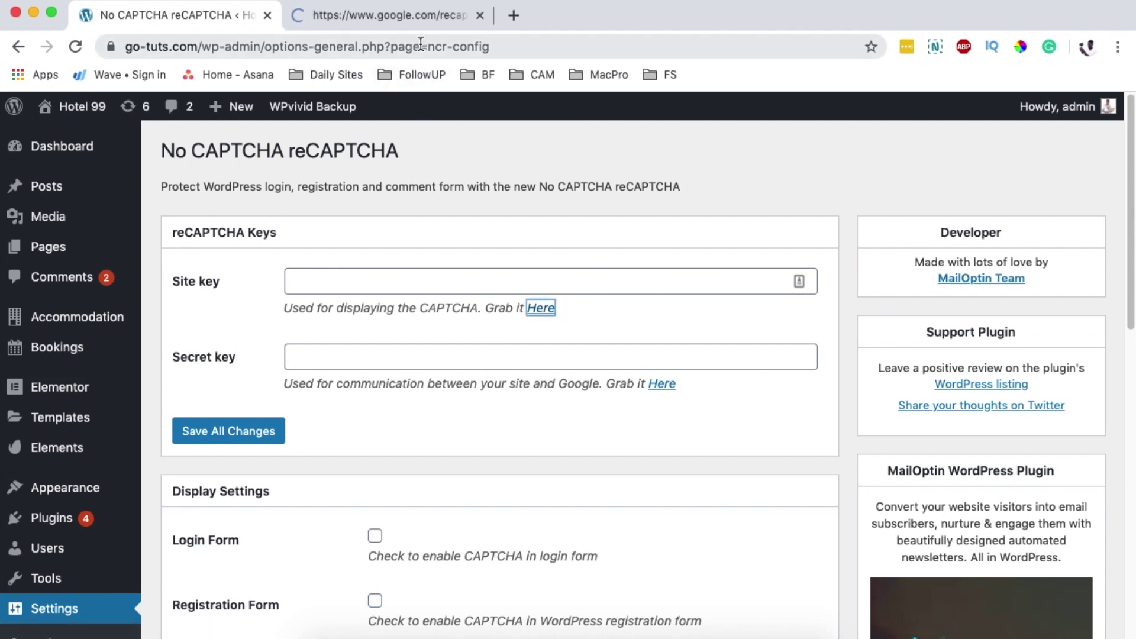
# Register go-tuts.com as a reCAPTCHA v2 'I'm not a robot' site and accept the terms
pyautogui.click(393, 15)
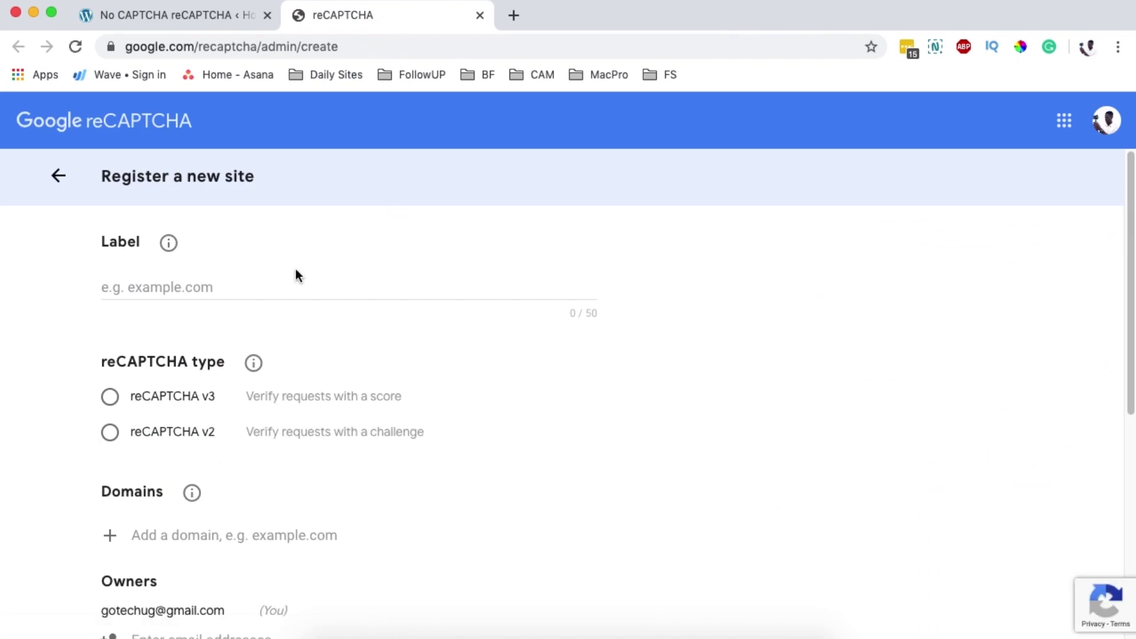
pyautogui.click(241, 286)
pyautogui.write('go-tuts')
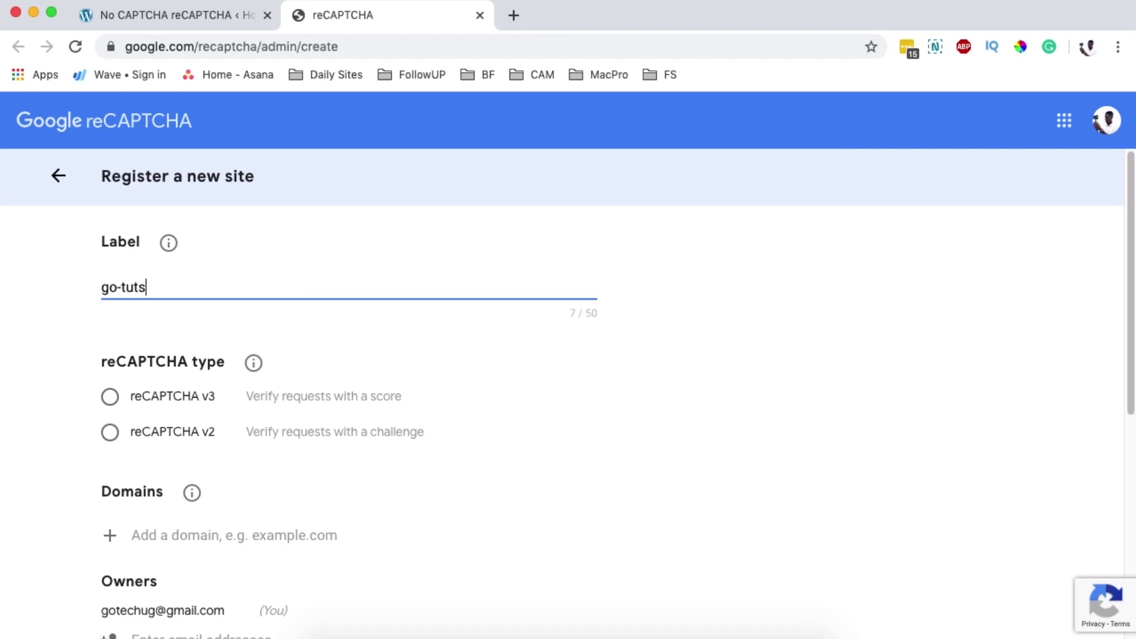
pyautogui.write('.com')
pyautogui.scroll(-2, 231, 292)
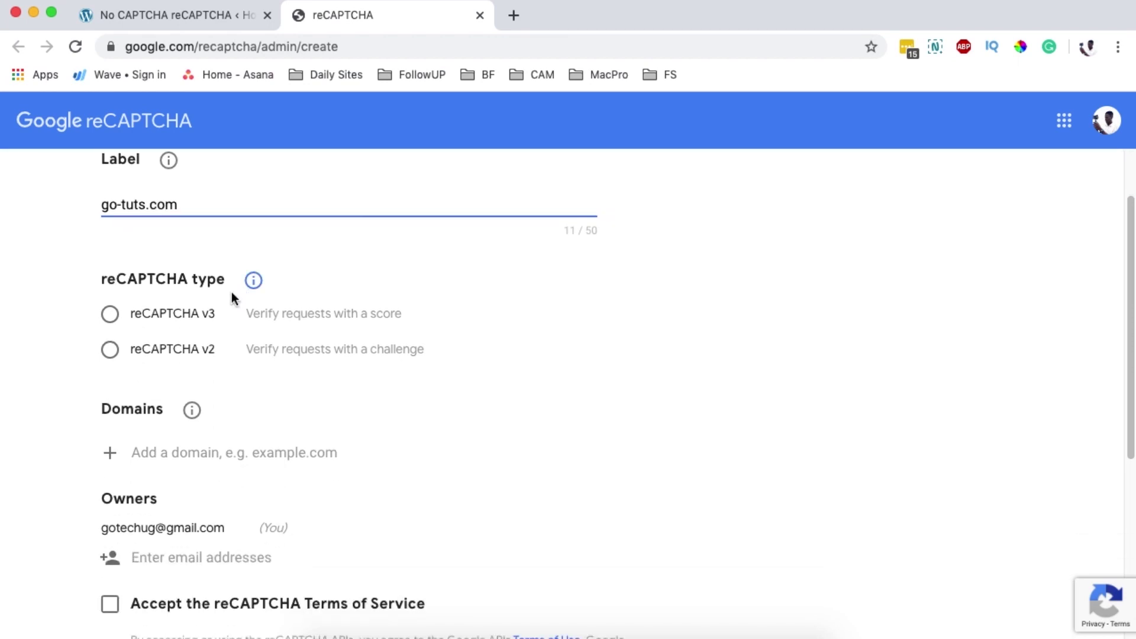
pyautogui.click(111, 350)
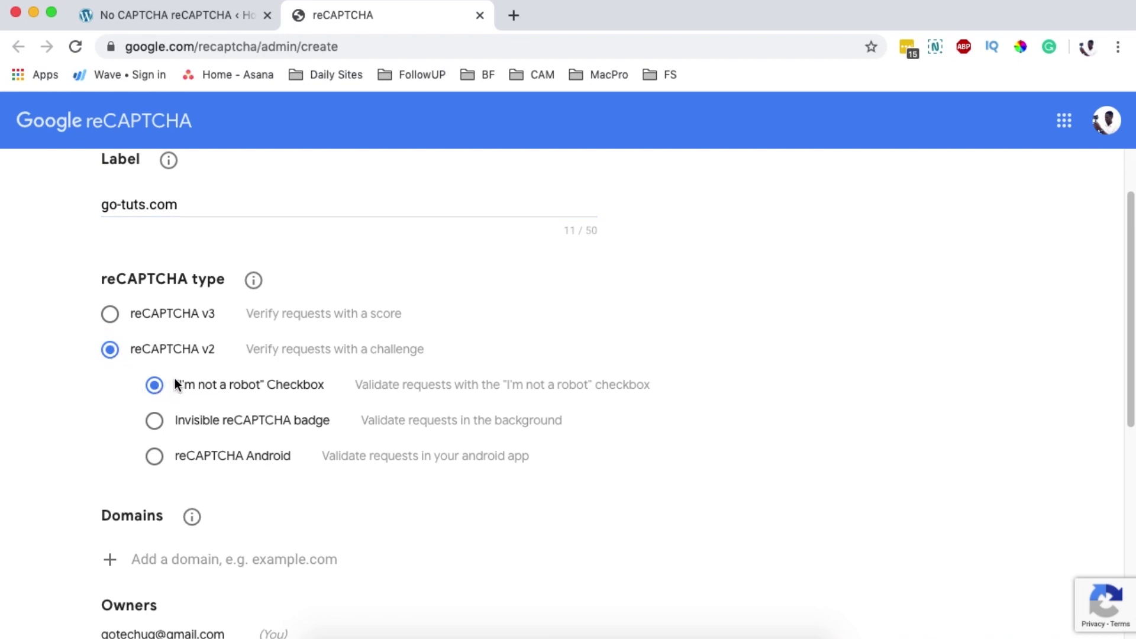
pyautogui.scroll(-3, 278, 390)
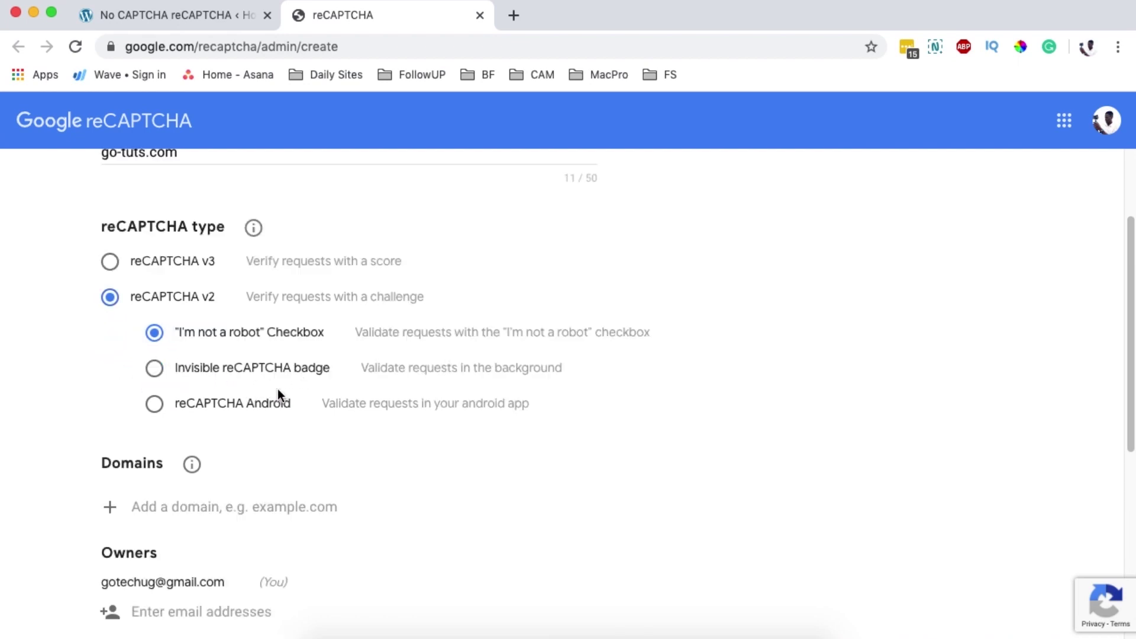
pyautogui.click(187, 417)
pyautogui.write('go-tuts.com')
pyautogui.scroll(5, 568, 356)
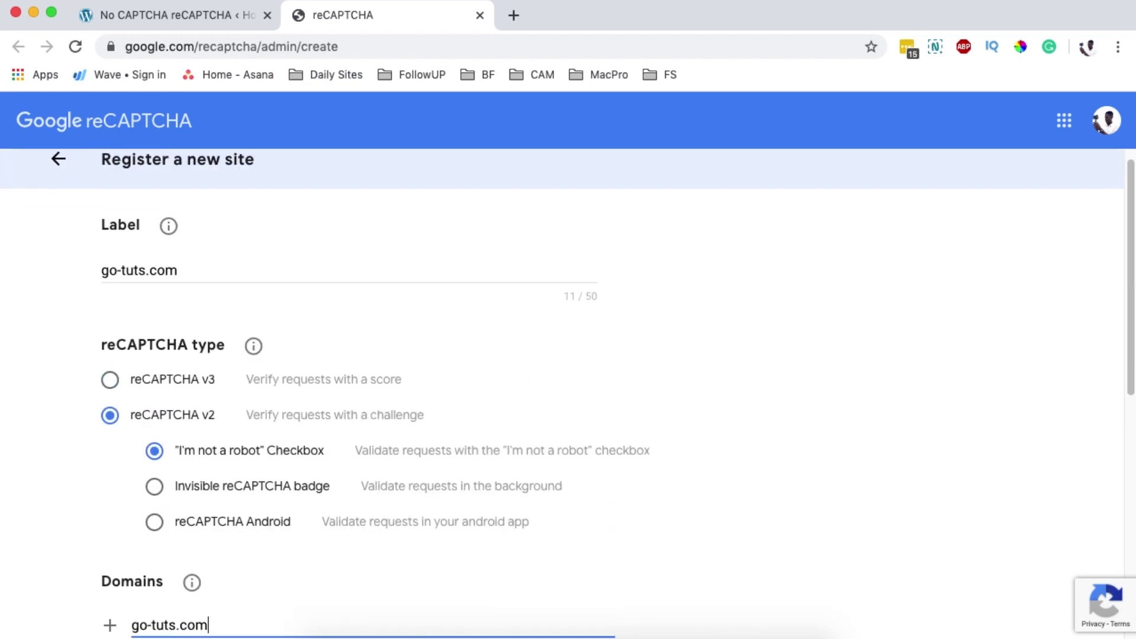
pyautogui.scroll(-8, 568, 355)
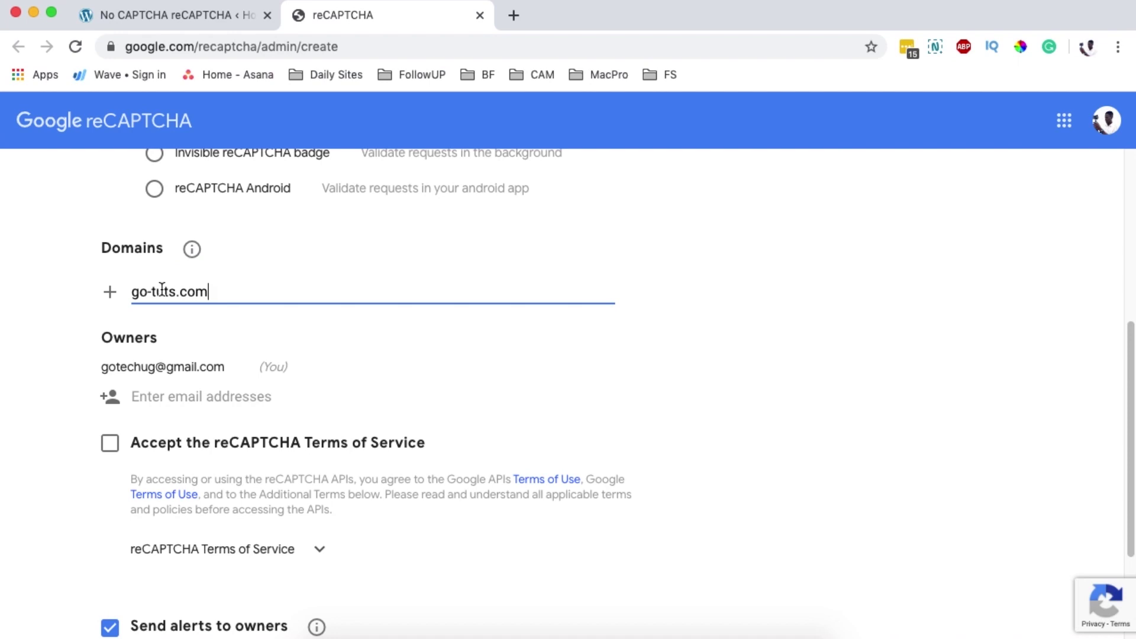
pyautogui.scroll(-1, 162, 354)
pyautogui.click(110, 426)
pyautogui.scroll(-4, 107, 425)
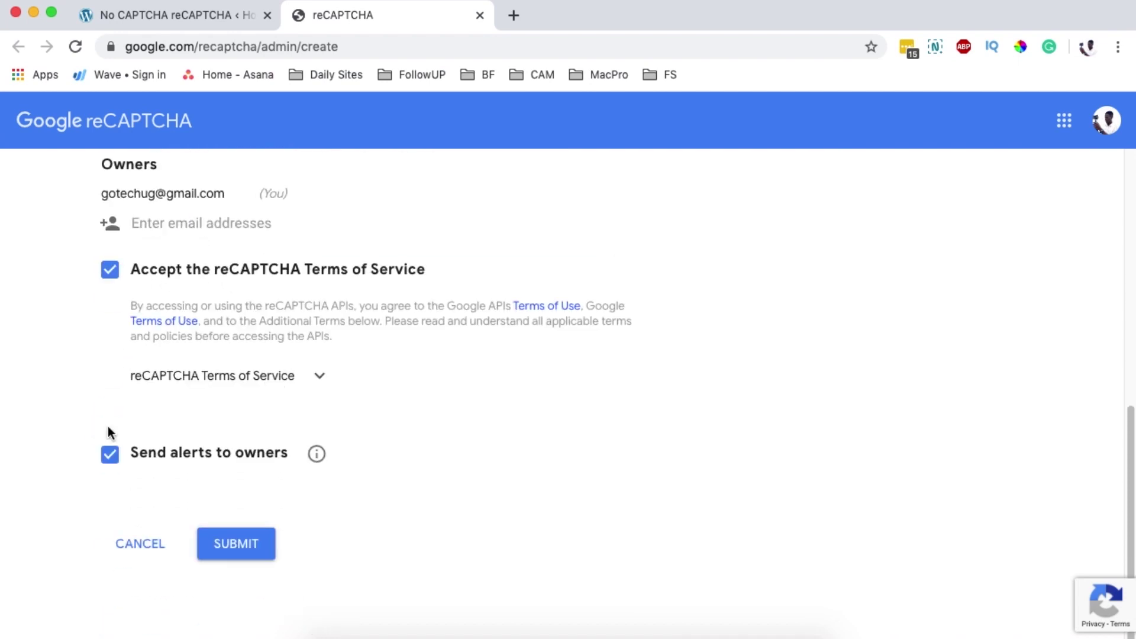
pyautogui.click(216, 542)
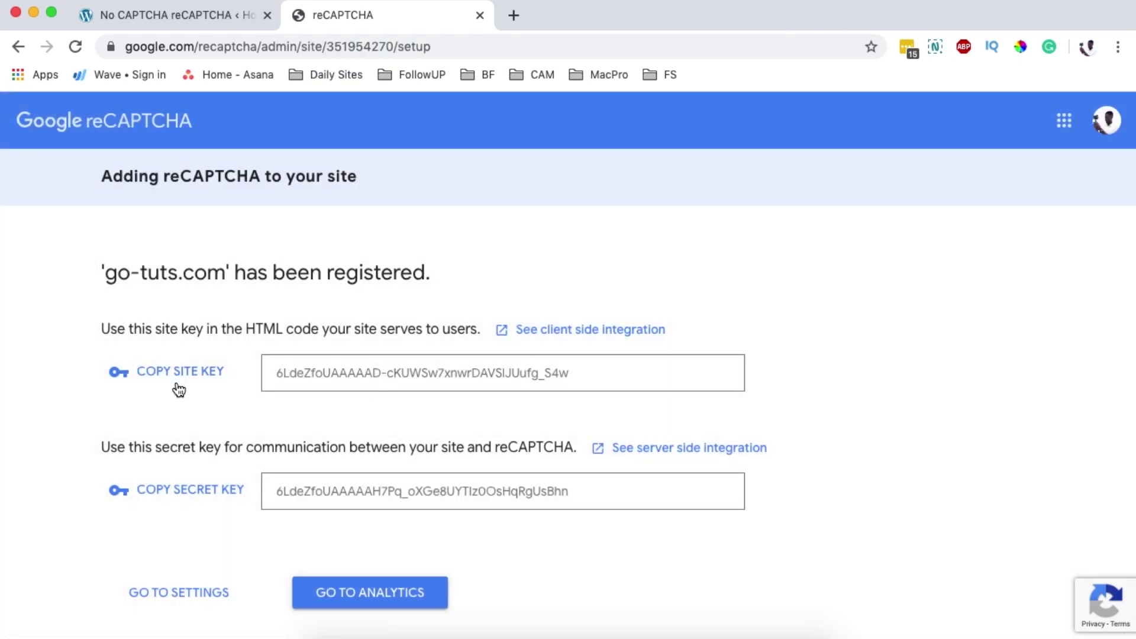
# Copy the reCAPTCHA site key into the plugin's Site key field
pyautogui.tripleClick(354, 377)
pyautogui.press('super+c')
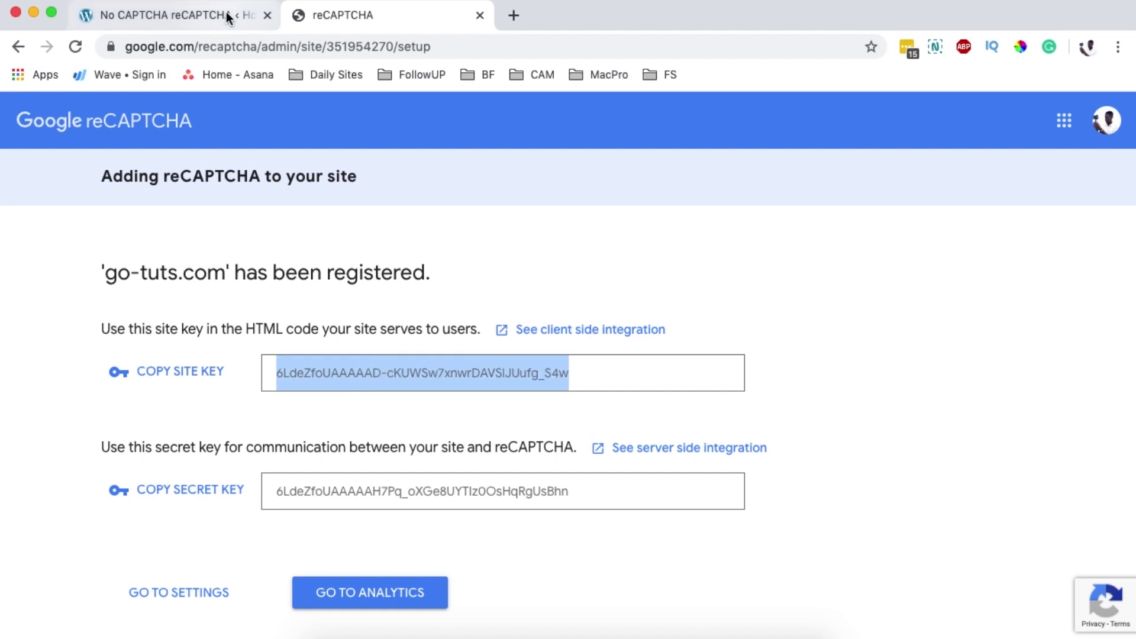
pyautogui.click(168, 14)
pyautogui.click(328, 280)
pyautogui.press('super+v')
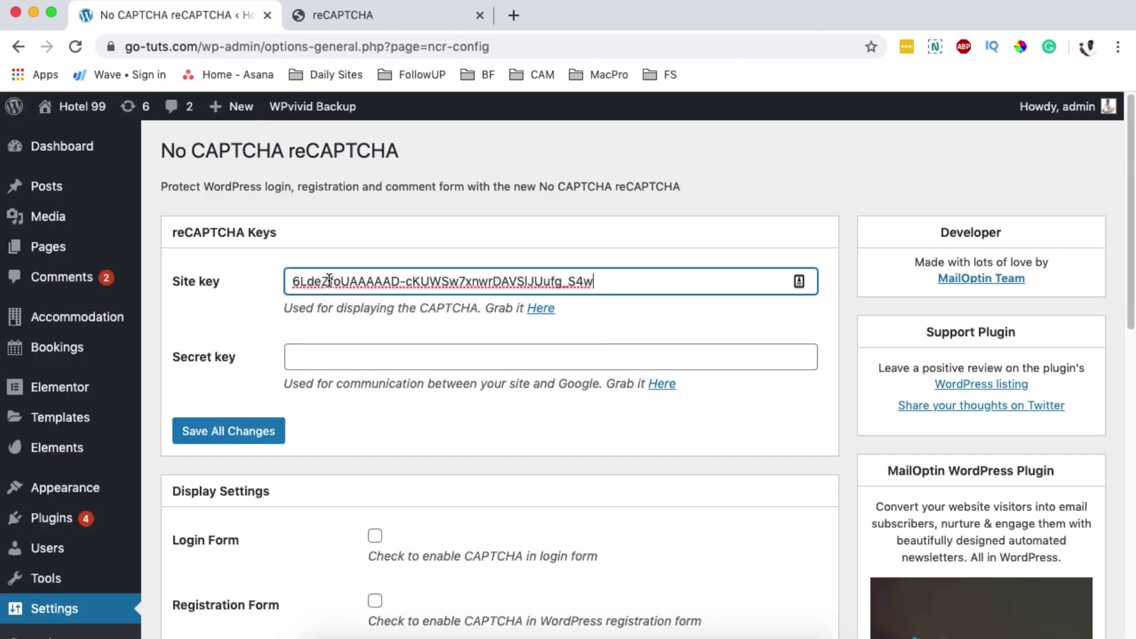
# Paste the secret key into the plugin's Secret key field and save all changes
pyautogui.click(388, 18)
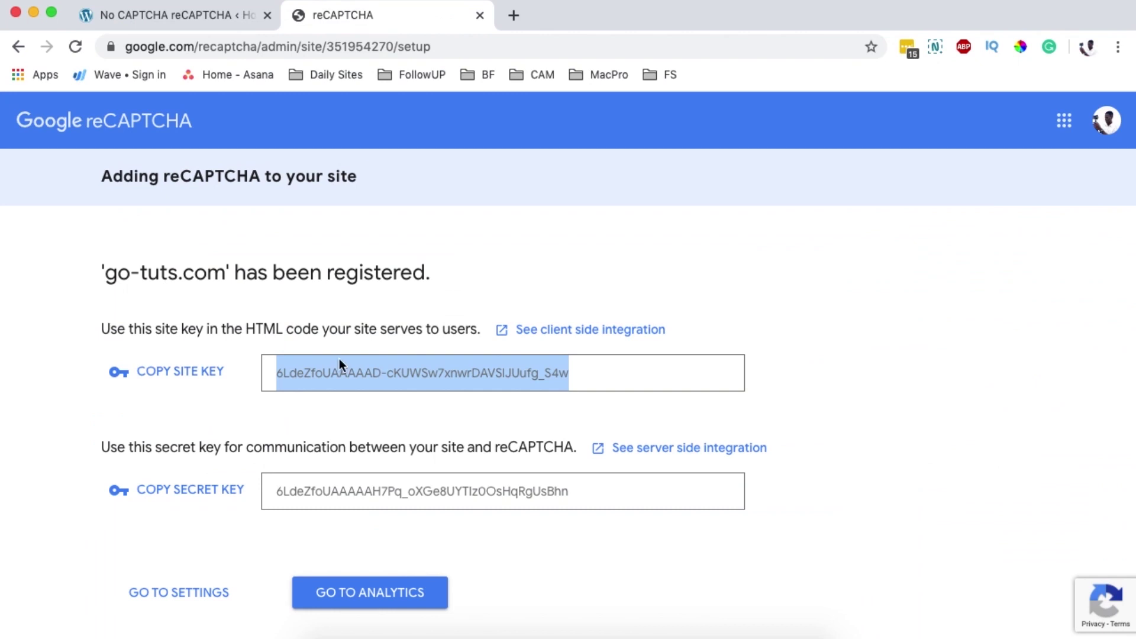
pyautogui.tripleClick(333, 491)
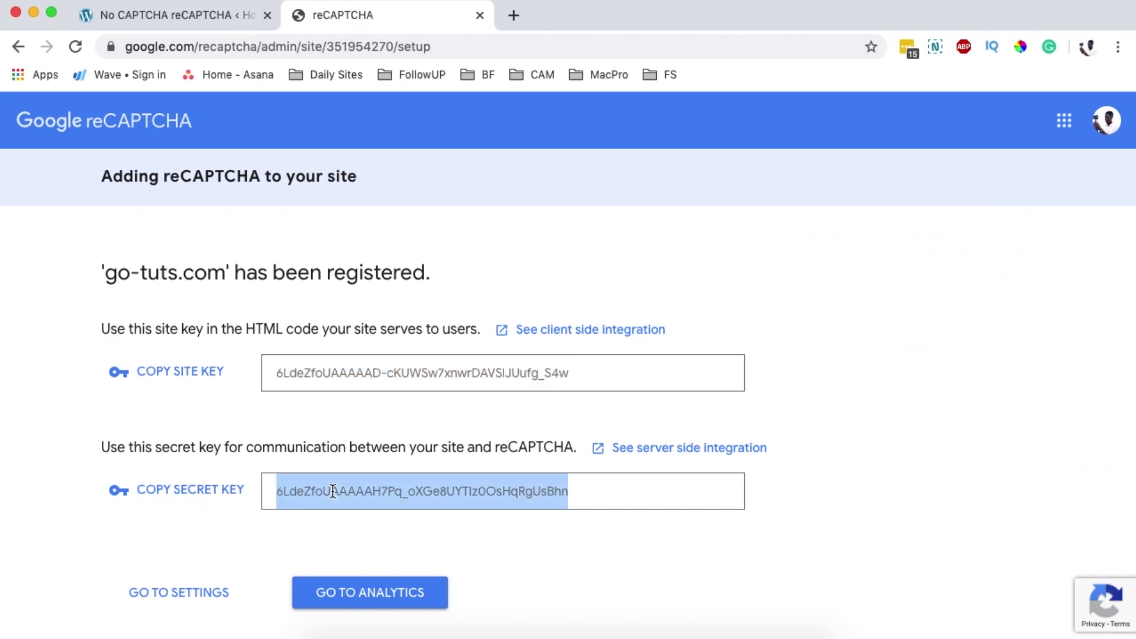
pyautogui.click(183, 17)
pyautogui.click(347, 357)
pyautogui.press('super+v')
pyautogui.click(236, 431)
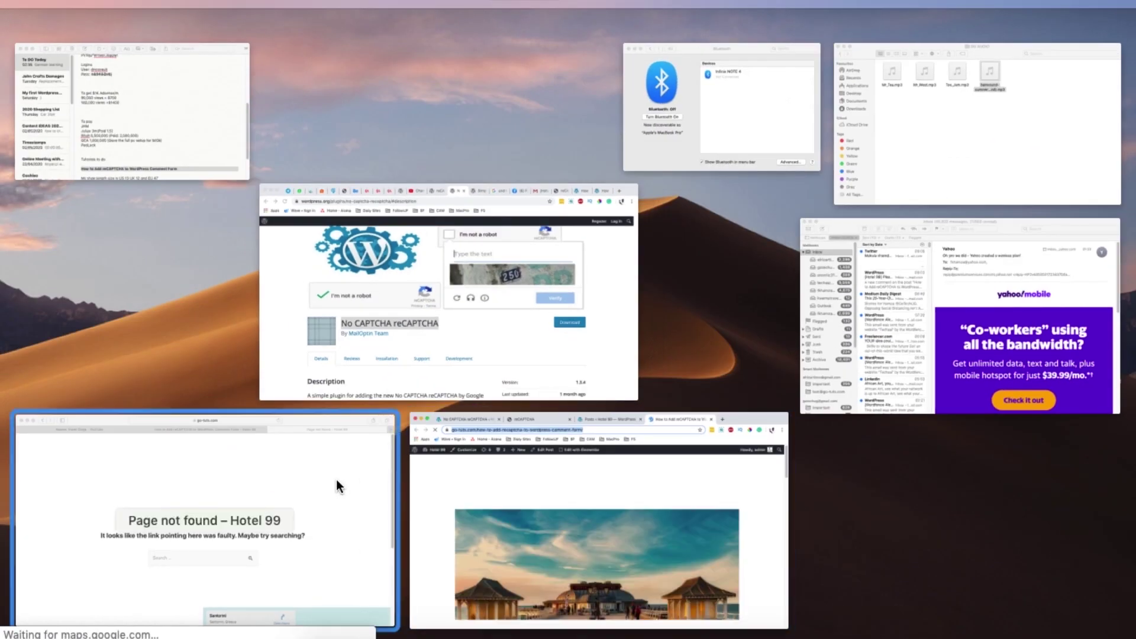
# Load the copied post URL in Safari to view its reCAPTCHA-protected comment form
pyautogui.click(280, 508)
pyautogui.click(476, 15)
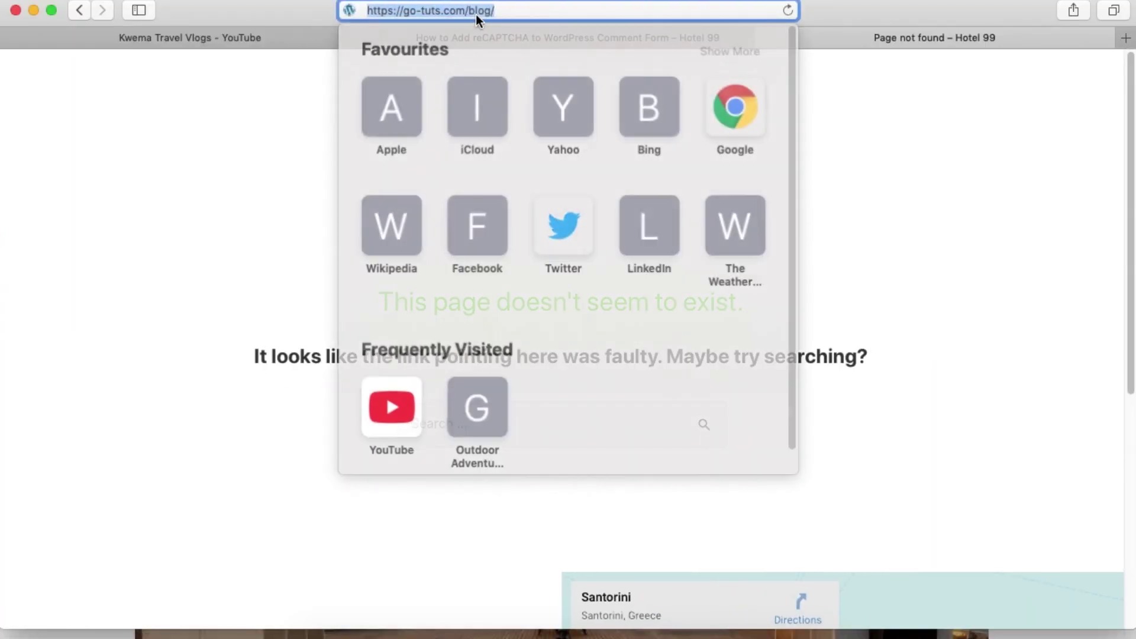
pyautogui.press('super+v')
pyautogui.press('Return')
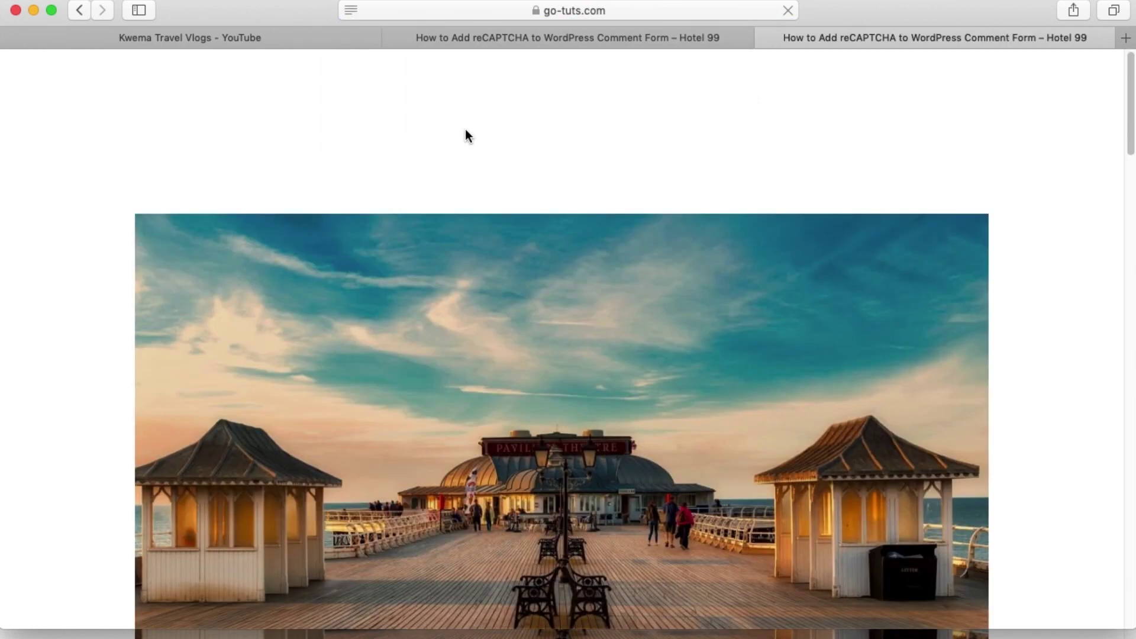
pyautogui.scroll(-5, 427, 352)
pyautogui.scroll(-5, 427, 352)
pyautogui.scroll(-3, 427, 353)
pyautogui.scroll(-5, 427, 352)
pyautogui.scroll(-4, 426, 352)
pyautogui.scroll(1, 427, 352)
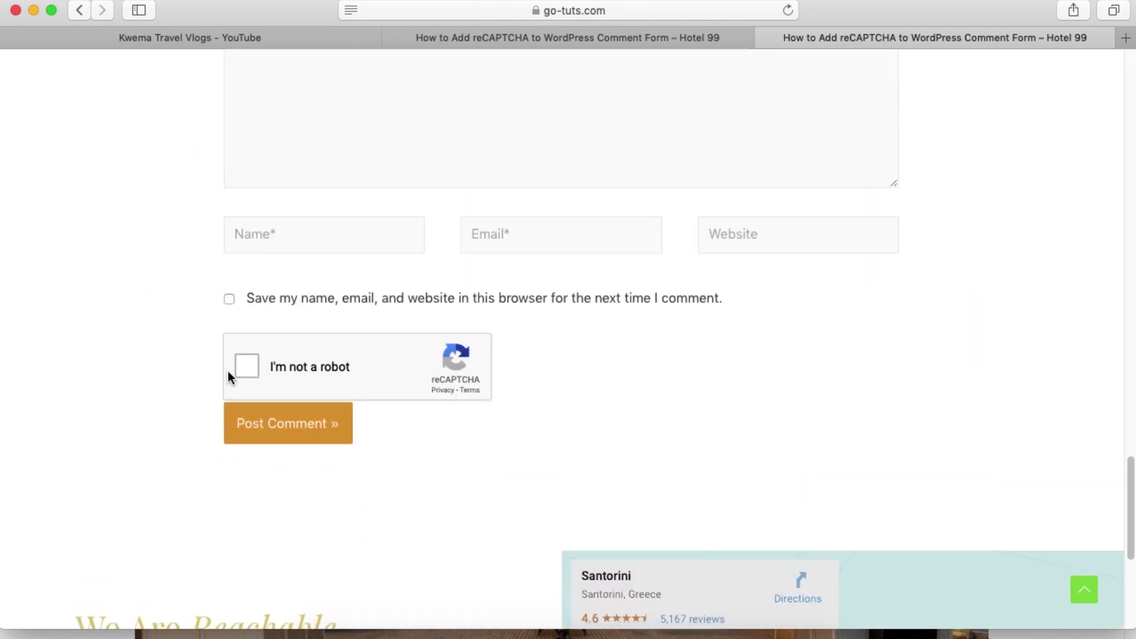
pyautogui.scroll(3, 228, 371)
pyautogui.scroll(3, 229, 372)
# Post 'Testing this comment box' as Kwema with email, passing the I'm not a robot check
pyautogui.click(311, 333)
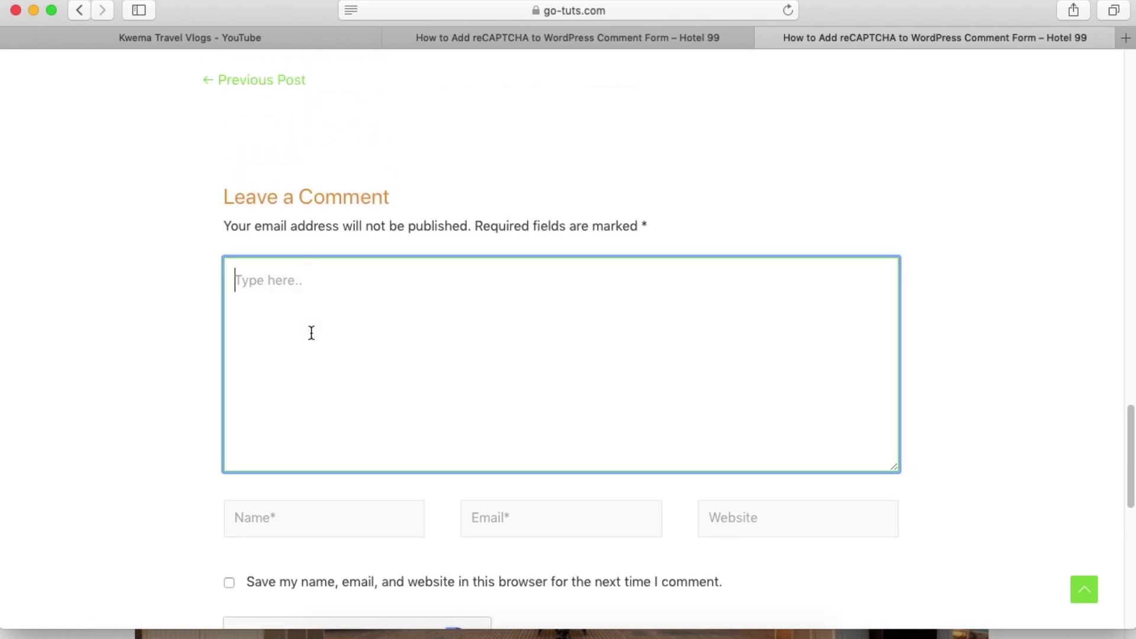
pyautogui.write('Testing this comment box')
pyautogui.scroll(-3, 569, 355)
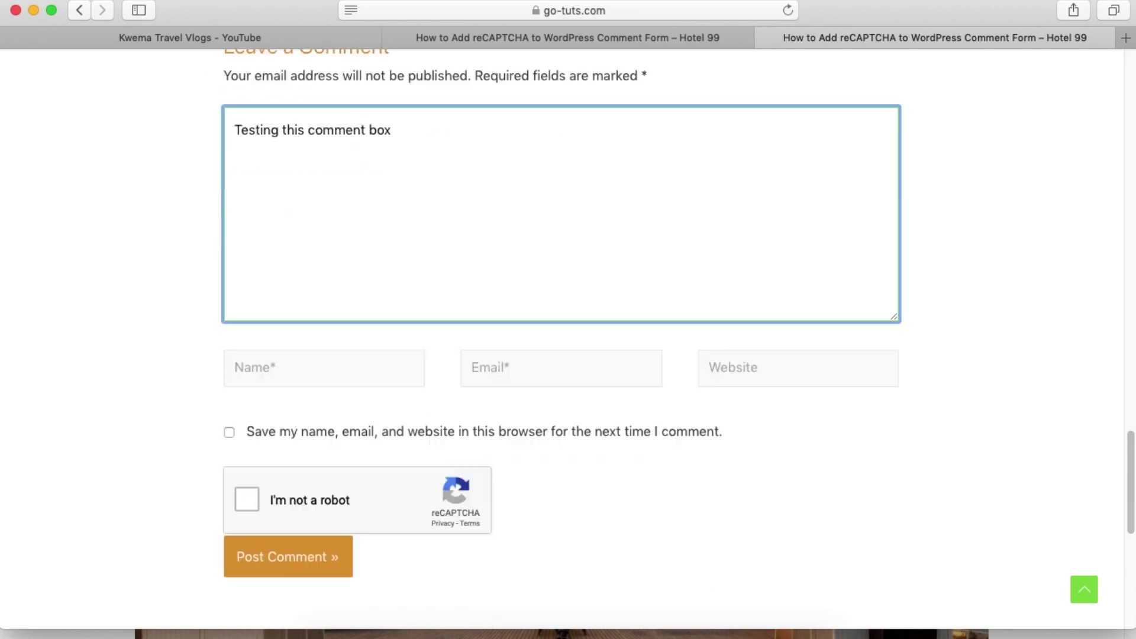
pyautogui.click(293, 362)
pyautogui.write('Kwema')
pyautogui.click(504, 357)
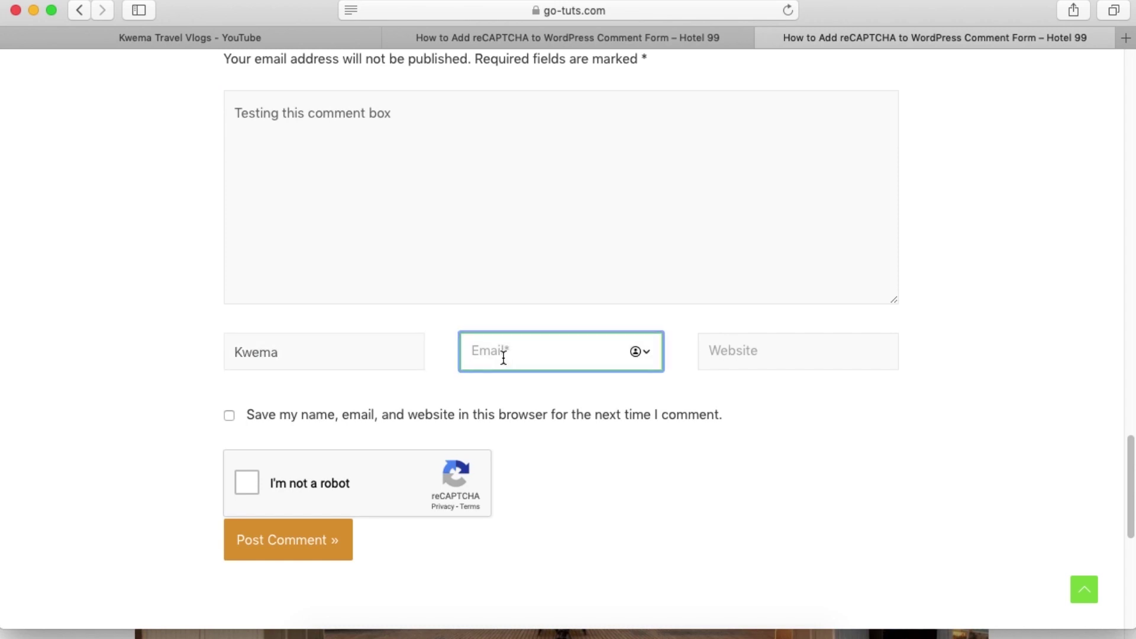
pyautogui.write('k')
pyautogui.press('BackSpace')
pyautogui.click(246, 484)
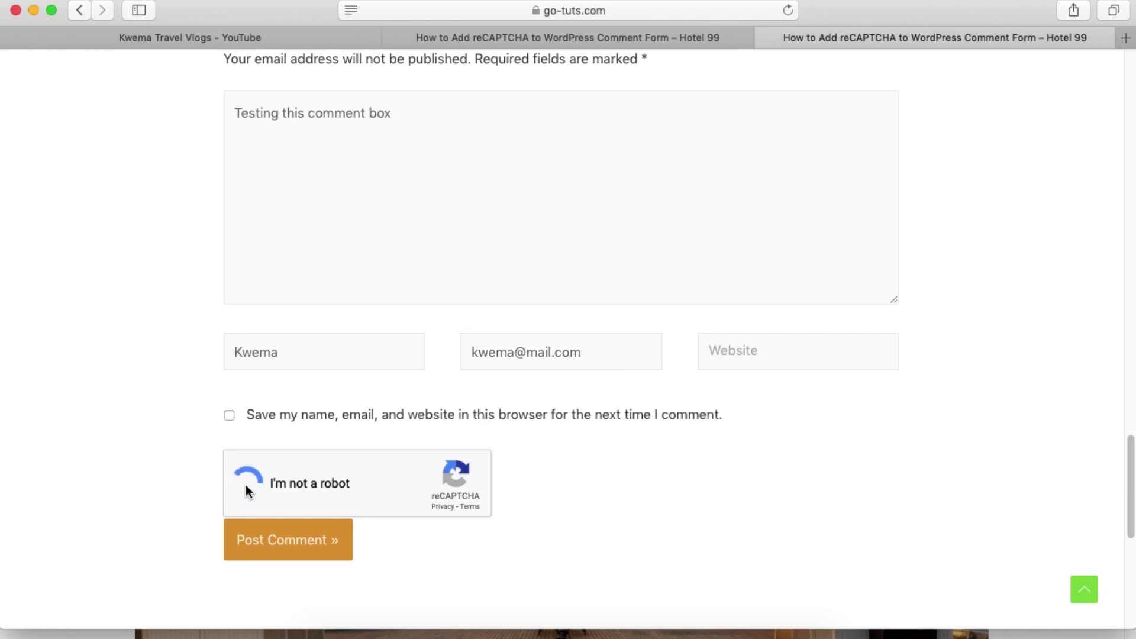
pyautogui.click(257, 539)
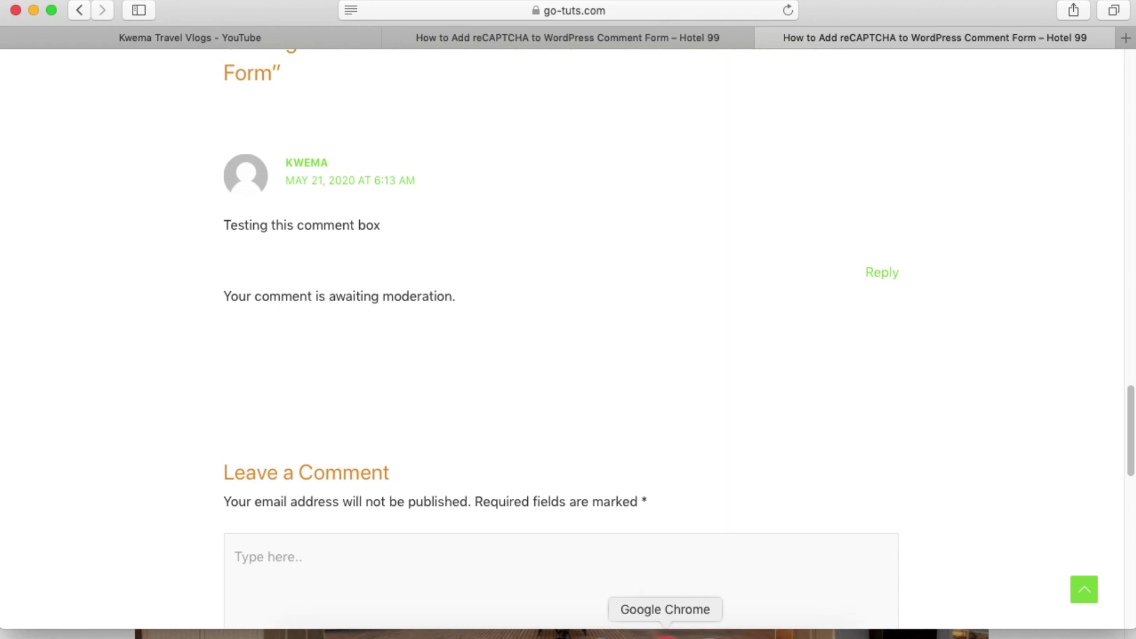
# Approve Kwema's pending test comment from the WordPress admin Comments list
pyautogui.click(663, 632)
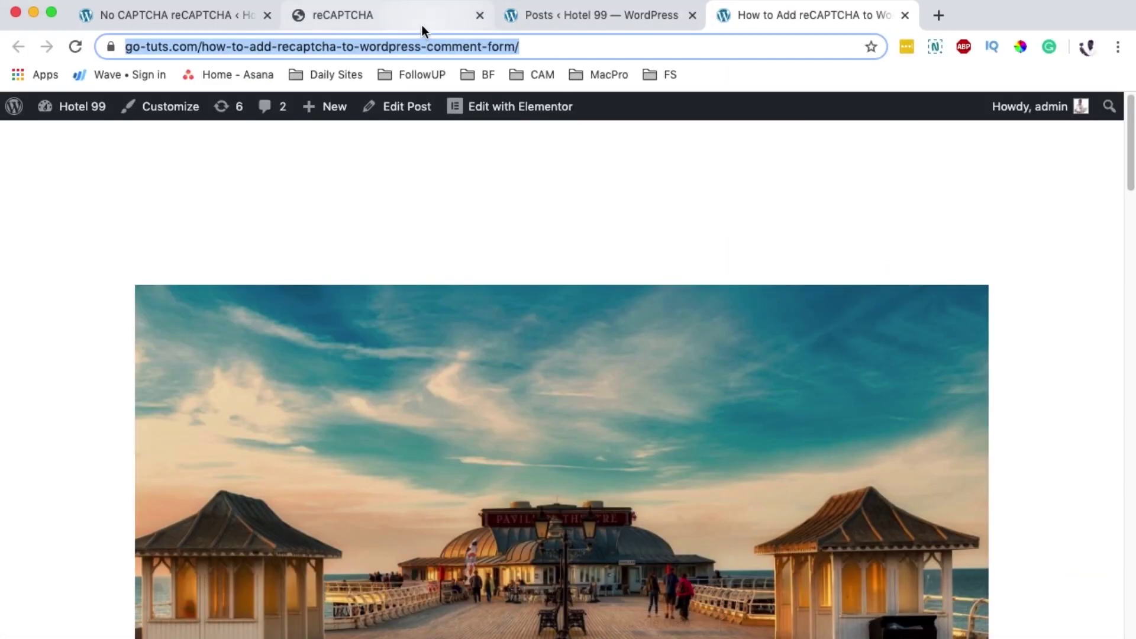
pyautogui.click(168, 14)
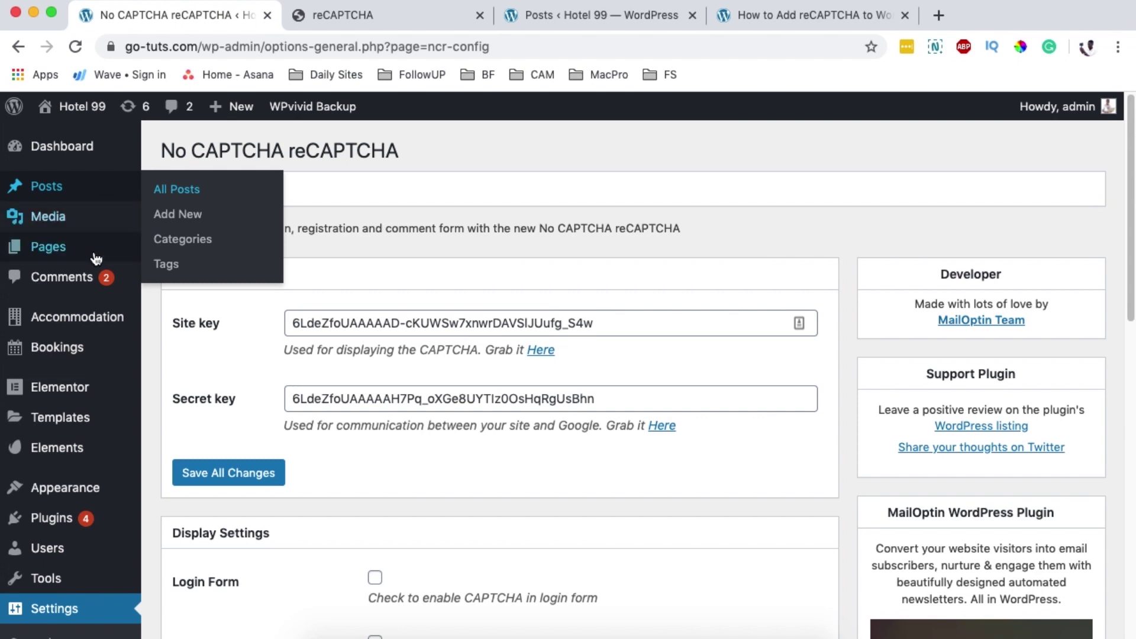
pyautogui.click(62, 277)
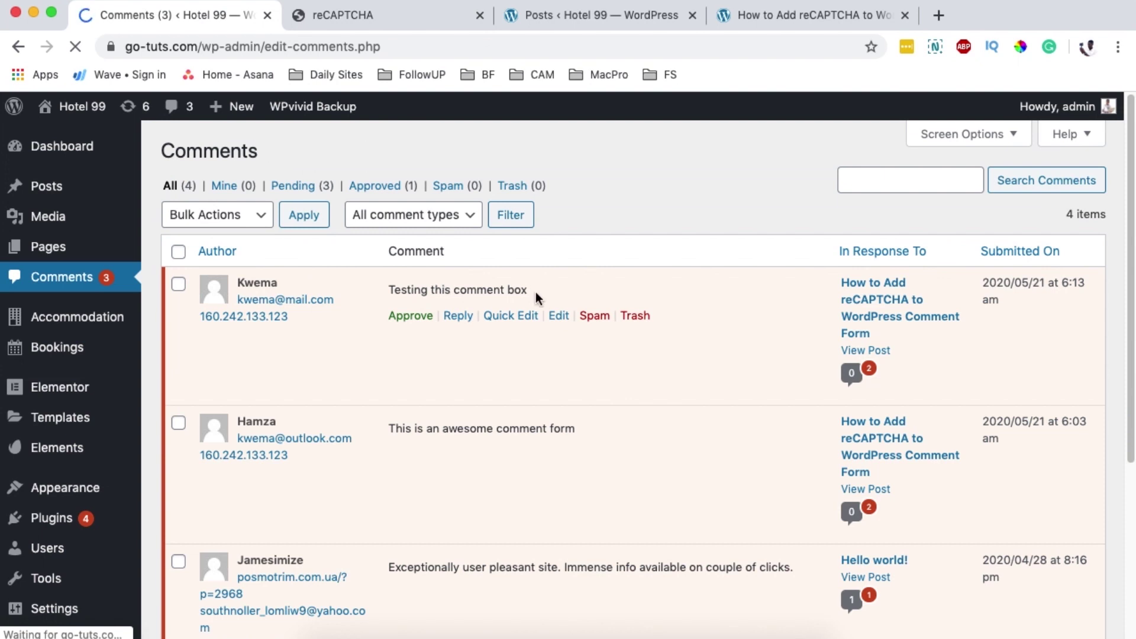
pyautogui.click(409, 316)
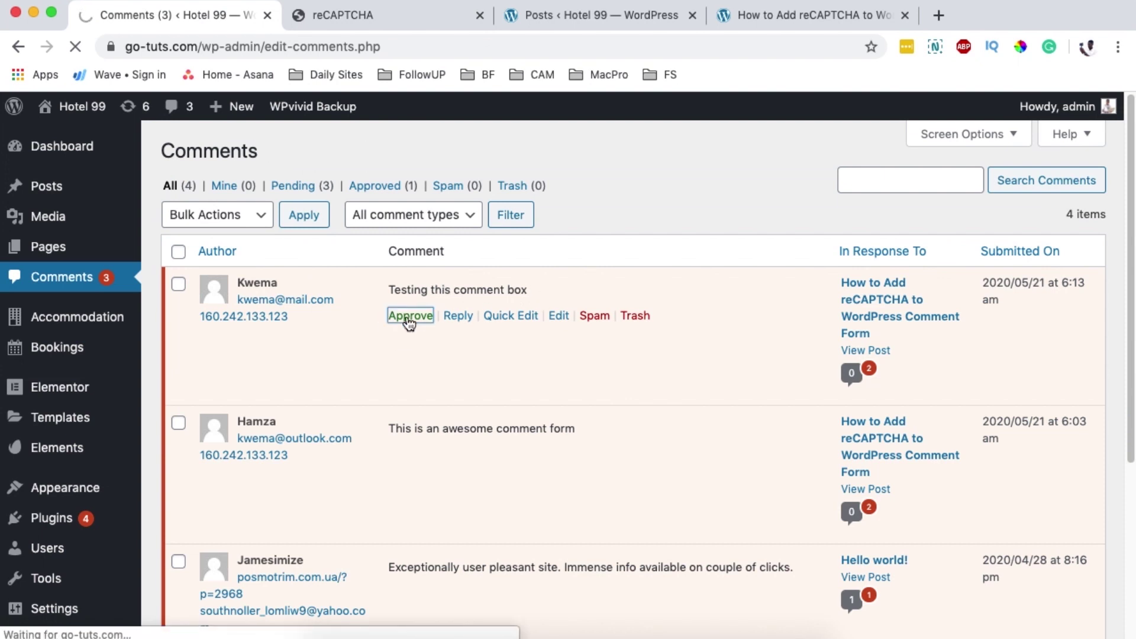
pyautogui.click(425, 633)
pyautogui.scroll(10, 498, 296)
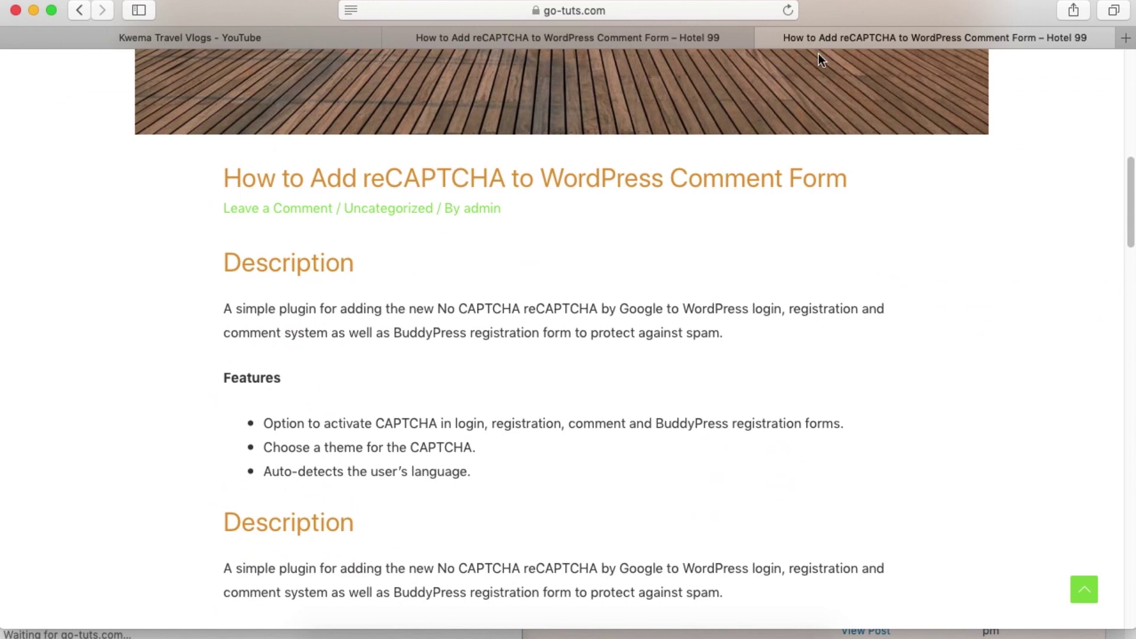
# Reload the post in Safari to show Kwema's approved comment
pyautogui.click(788, 11)
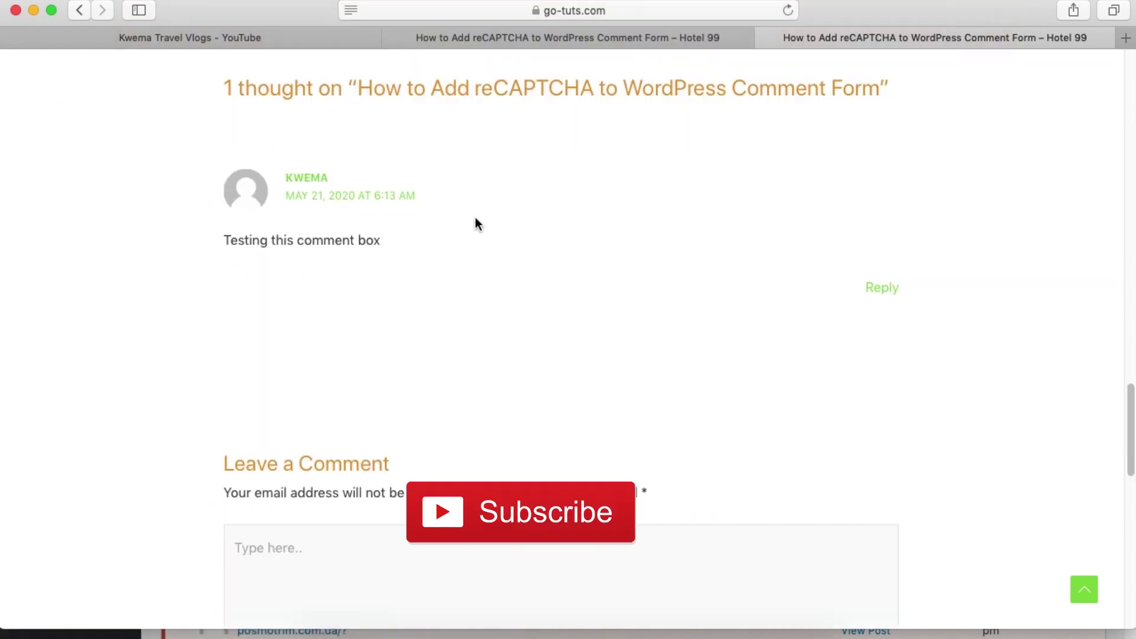
pyautogui.scroll(-5, 474, 217)
pyautogui.scroll(-4, 475, 218)
pyautogui.scroll(3, 475, 217)
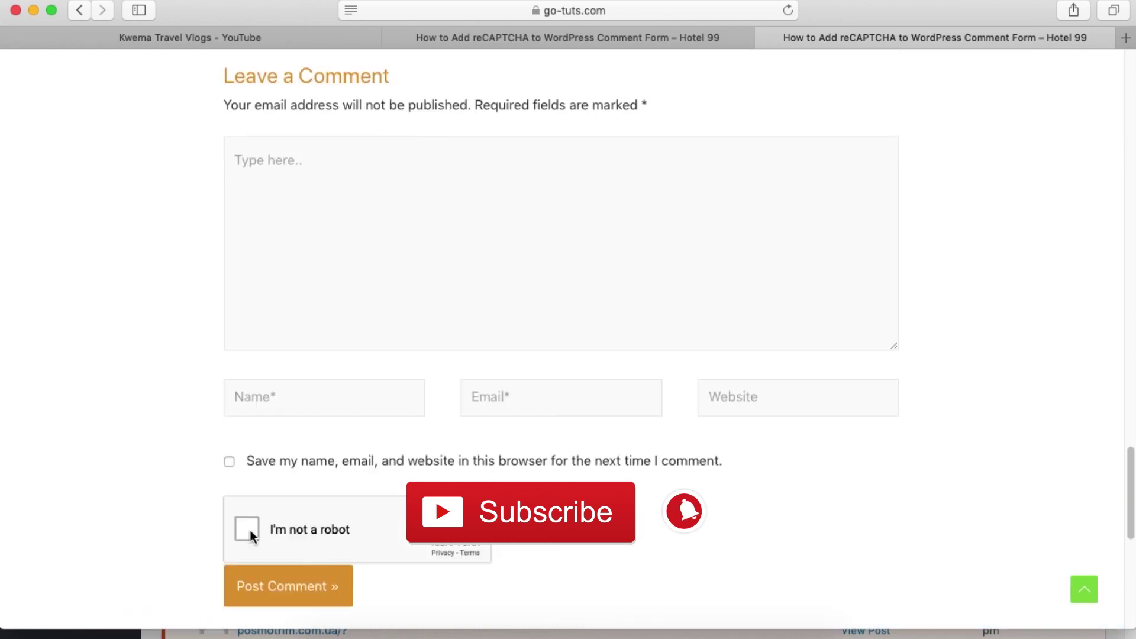